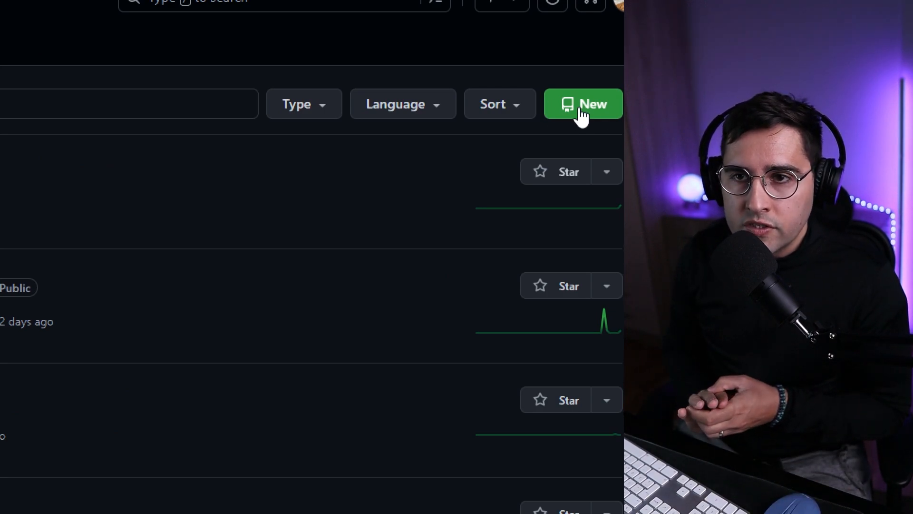
Create the private repository nextjs-tutorial from GitHub's new-repository form.
{"action": "left_click", "coordinate": [583, 104]}
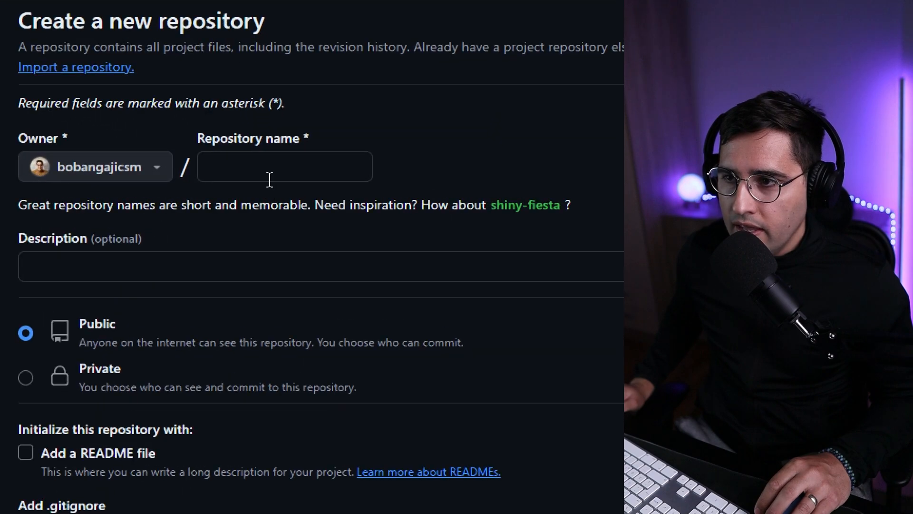
{"action": "left_click", "coordinate": [269, 176]}
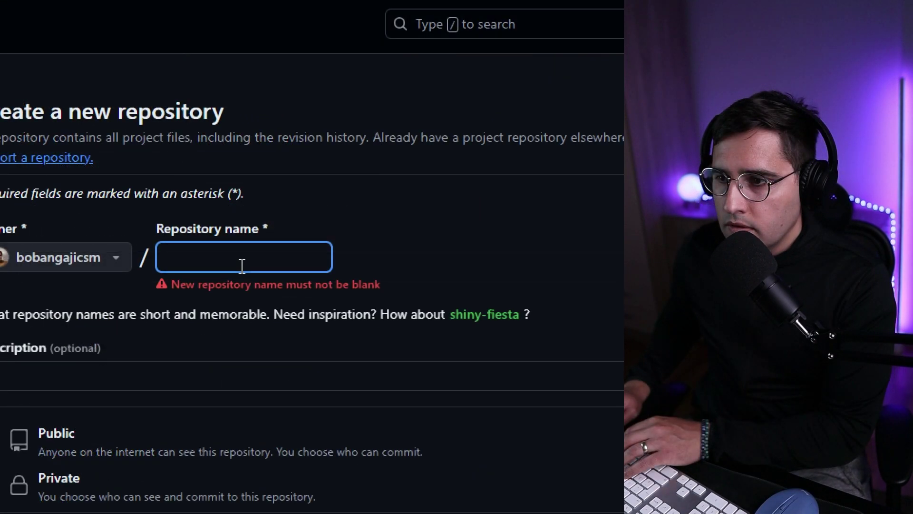
{"action": "type", "text": "next"}
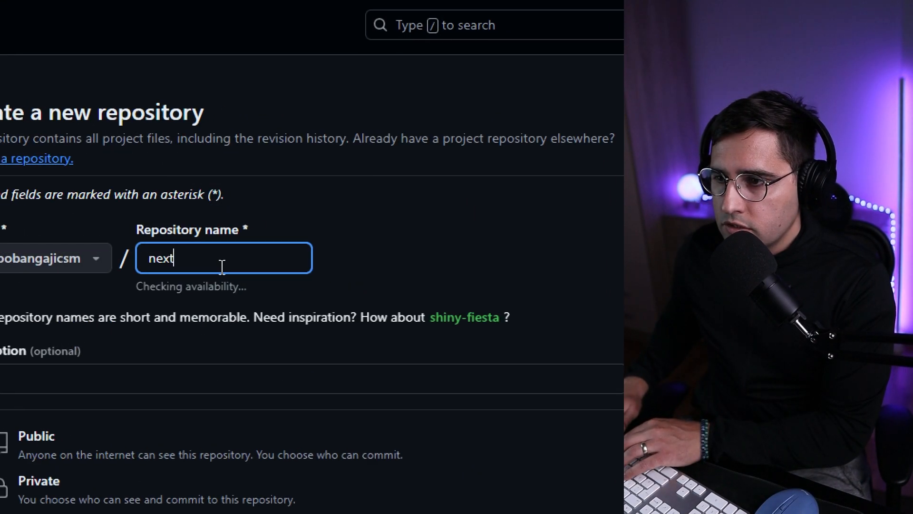
{"action": "type", "text": "js-t"}
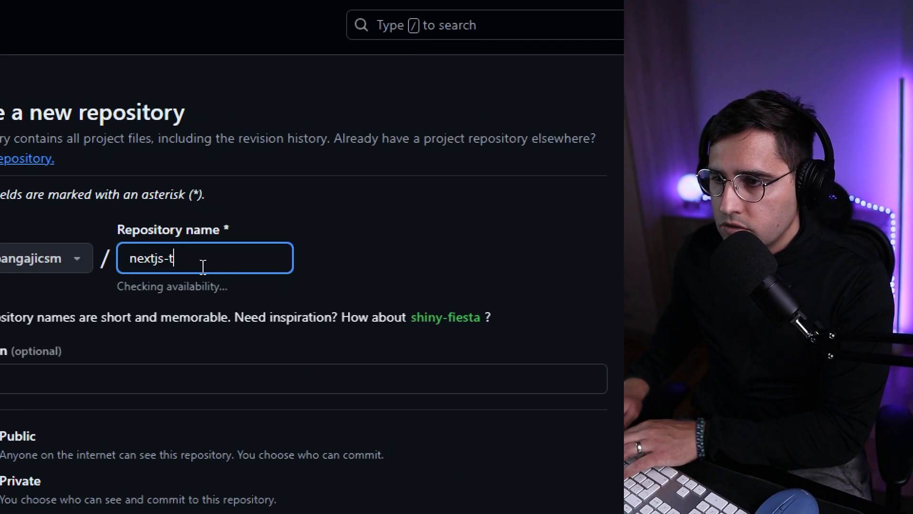
{"action": "type", "text": "utorial"}
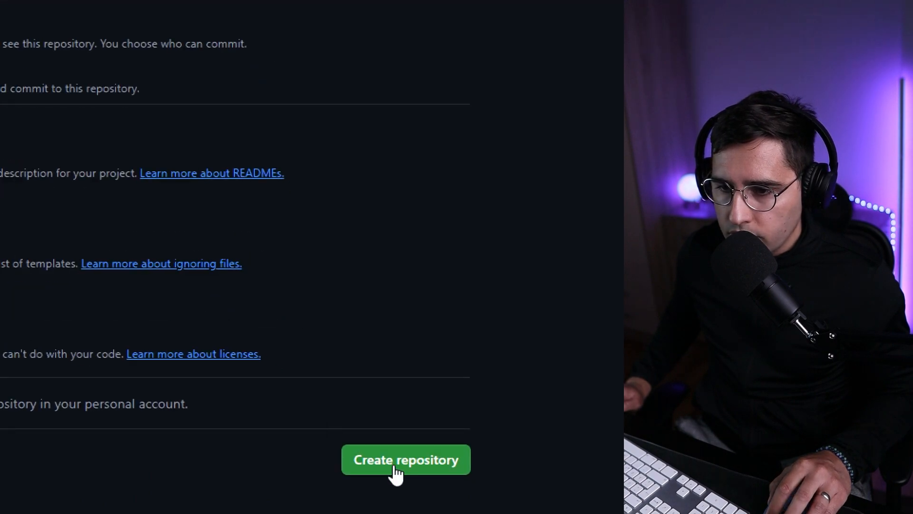
{"action": "left_click", "coordinate": [398, 463]}
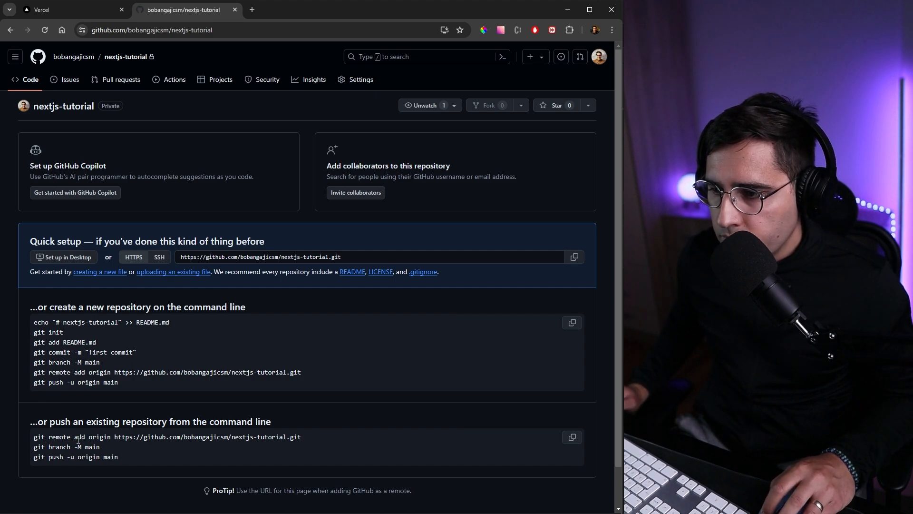
Copy the push-an-existing-repository commands and reload to show the pushed Next.js project files.
{"action": "left_click_drag", "start_coordinate": [132, 457], "coordinate": [23, 429]}
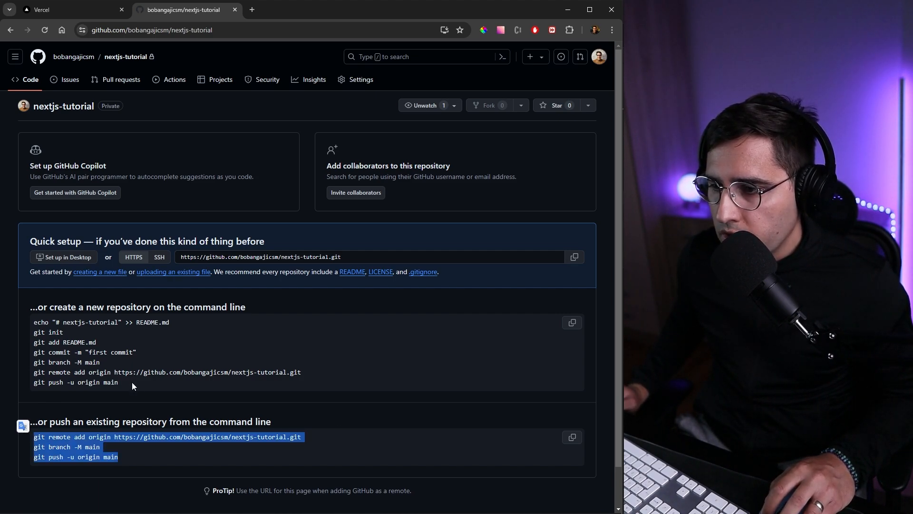
{"action": "left_click_drag", "start_coordinate": [131, 382], "coordinate": [45, 332]}
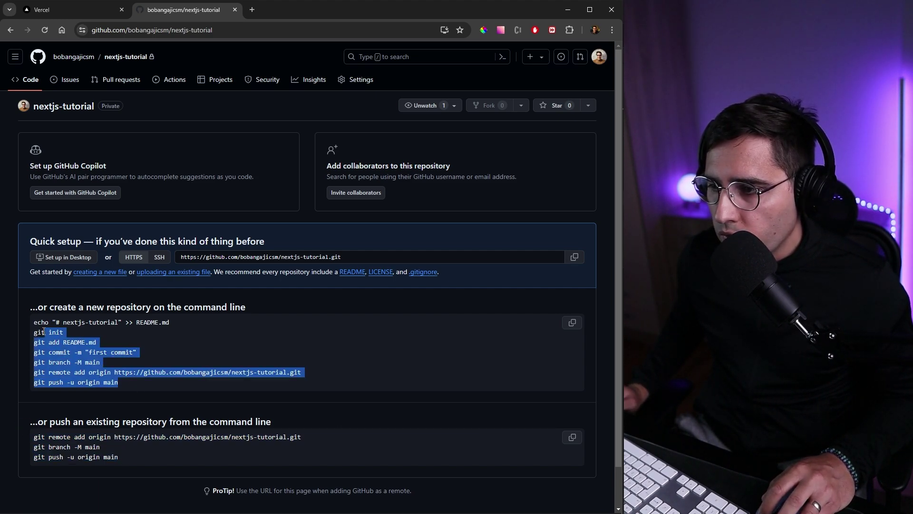
{"action": "left_click", "coordinate": [221, 459]}
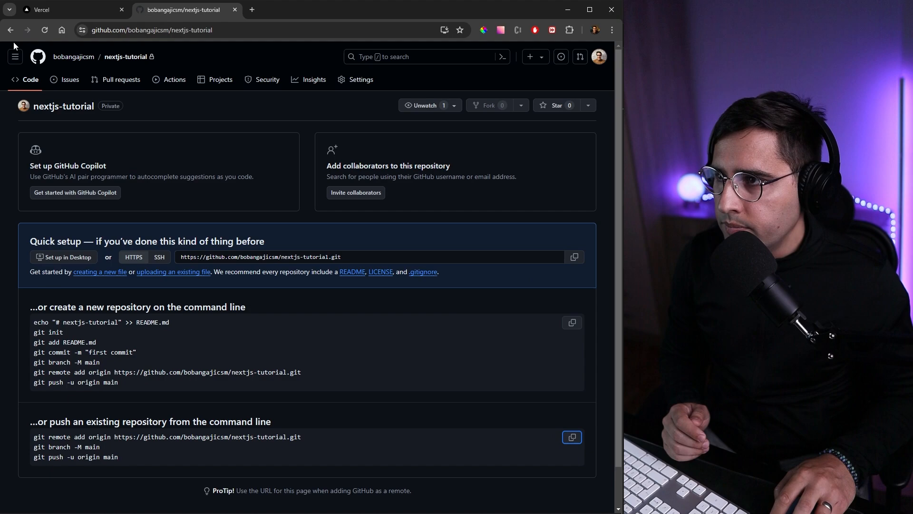
{"action": "left_click", "coordinate": [44, 30]}
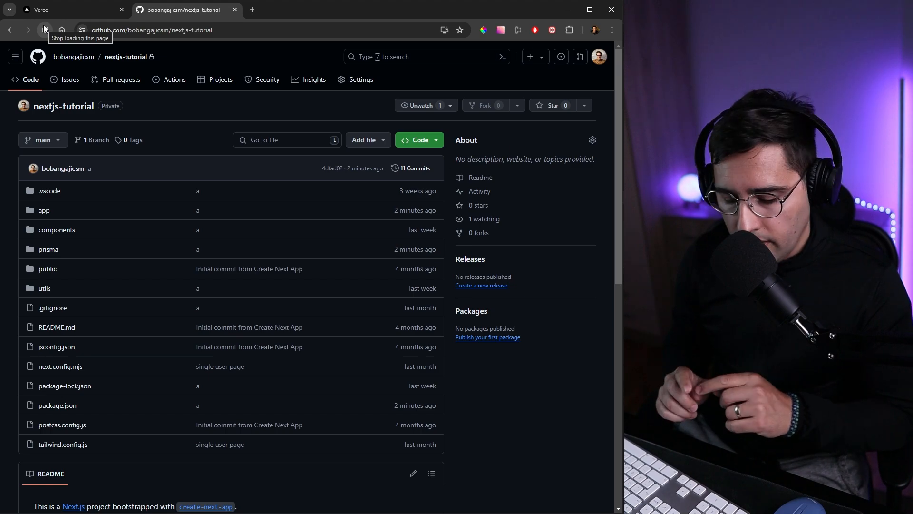
From the Vercel projects dashboard, add a new Project to reach the Git import page.
{"action": "left_click", "coordinate": [56, 9]}
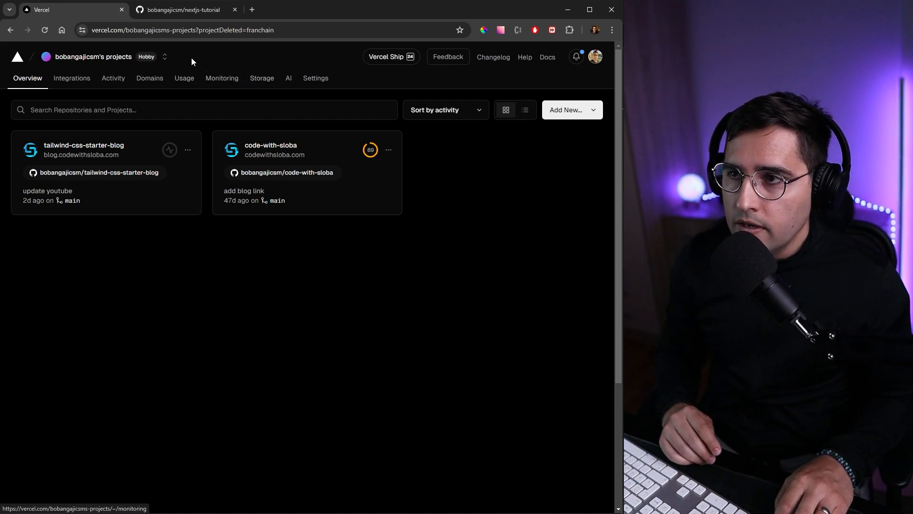
{"action": "left_click", "coordinate": [572, 113]}
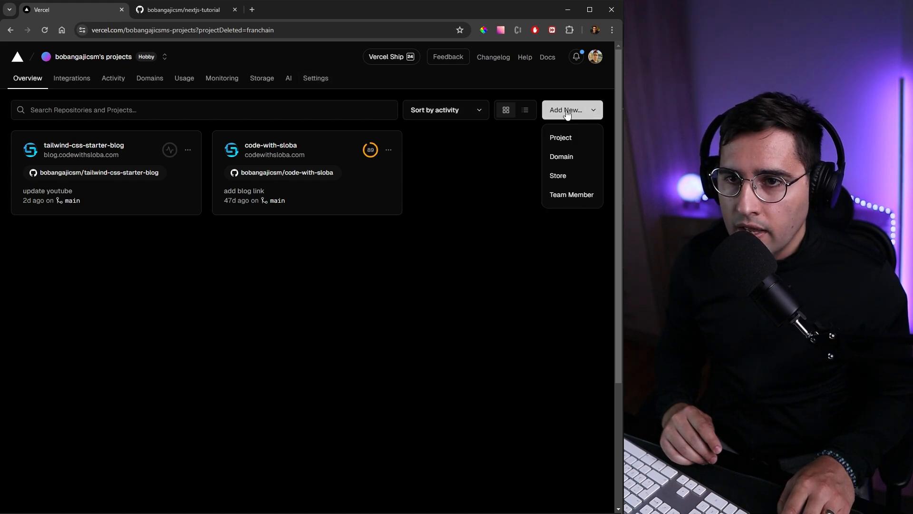
{"action": "left_click", "coordinate": [572, 139]}
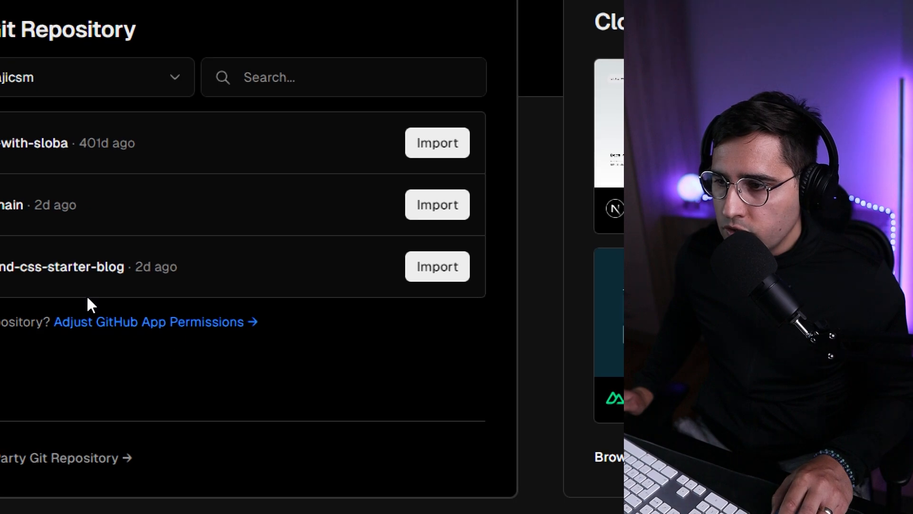
Confirm the password and grant the Vercel GitHub app access to the nextjs-tutorial repository.
{"action": "left_click", "coordinate": [165, 324]}
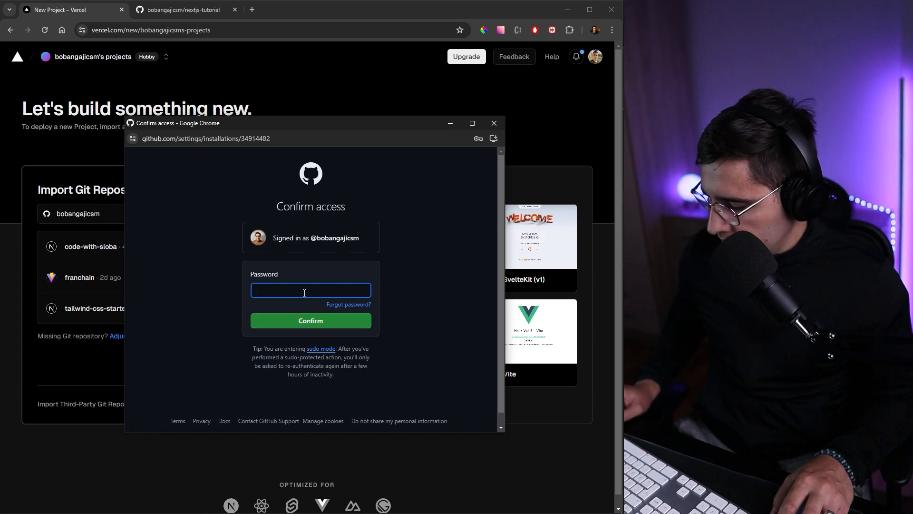
{"action": "key", "text": "Down"}
{"action": "key", "text": "Return"}
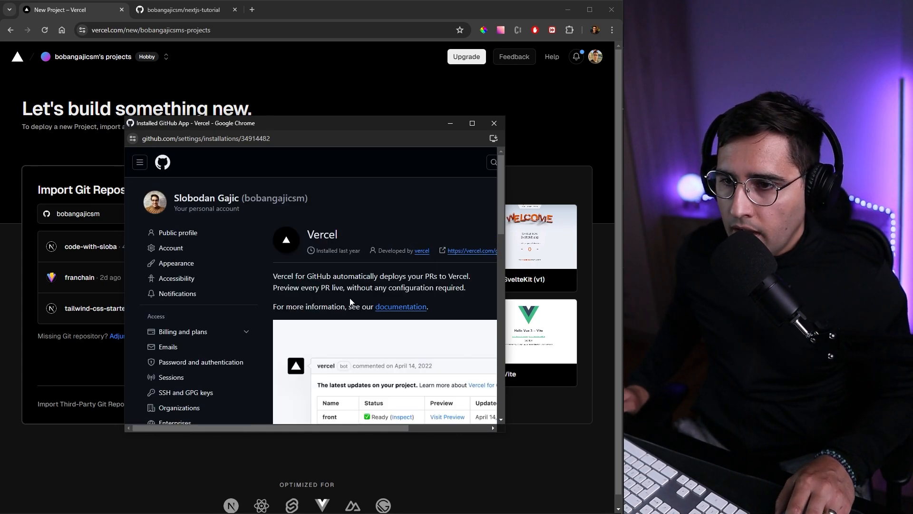
{"action": "scroll", "coordinate": [350, 302], "scroll_direction": "down", "scroll_amount": 2}
{"action": "scroll", "coordinate": [349, 343], "scroll_direction": "down", "scroll_amount": 2}
{"action": "scroll", "coordinate": [349, 371], "scroll_direction": "up", "scroll_amount": 2}
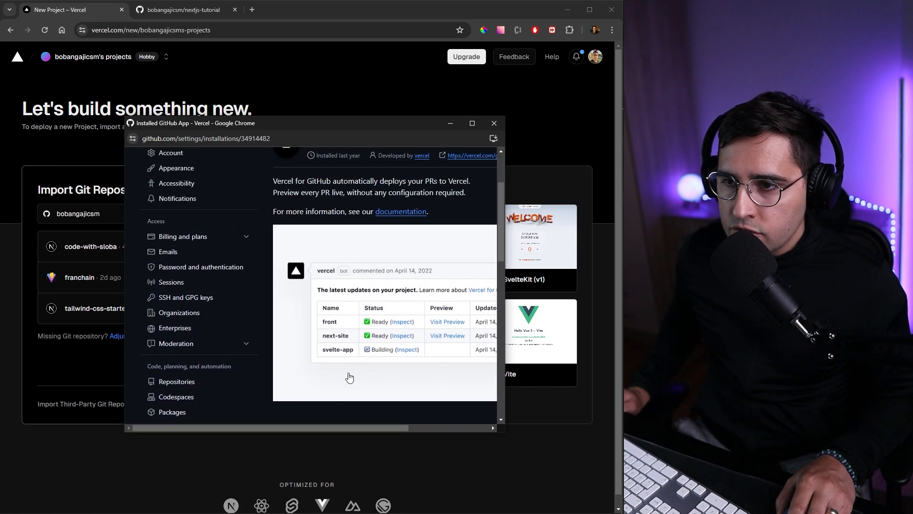
{"action": "left_click_drag", "start_coordinate": [338, 429], "coordinate": [420, 429]}
{"action": "scroll", "coordinate": [423, 373], "scroll_direction": "down", "scroll_amount": 1}
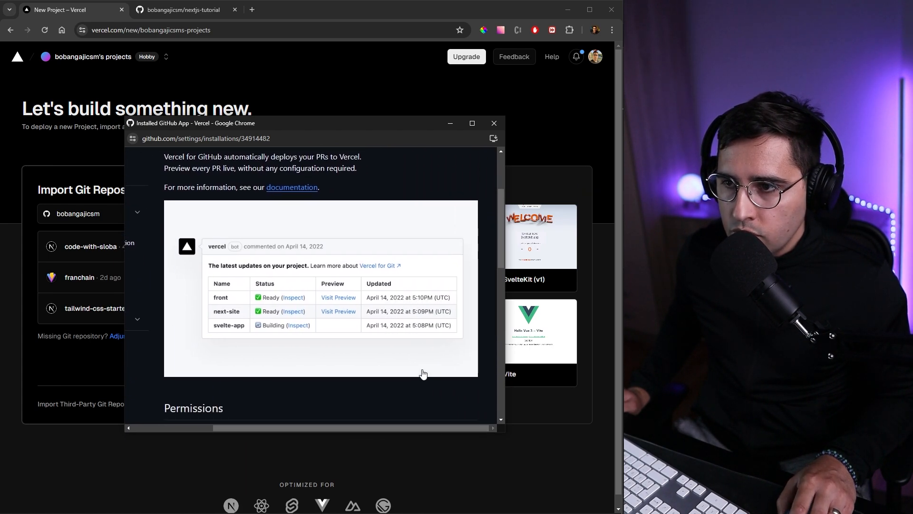
{"action": "scroll", "coordinate": [422, 373], "scroll_direction": "down", "scroll_amount": 1}
{"action": "scroll", "coordinate": [384, 412], "scroll_direction": "down", "scroll_amount": 1}
{"action": "scroll", "coordinate": [364, 396], "scroll_direction": "down", "scroll_amount": 2}
{"action": "scroll", "coordinate": [361, 397], "scroll_direction": "down", "scroll_amount": 1}
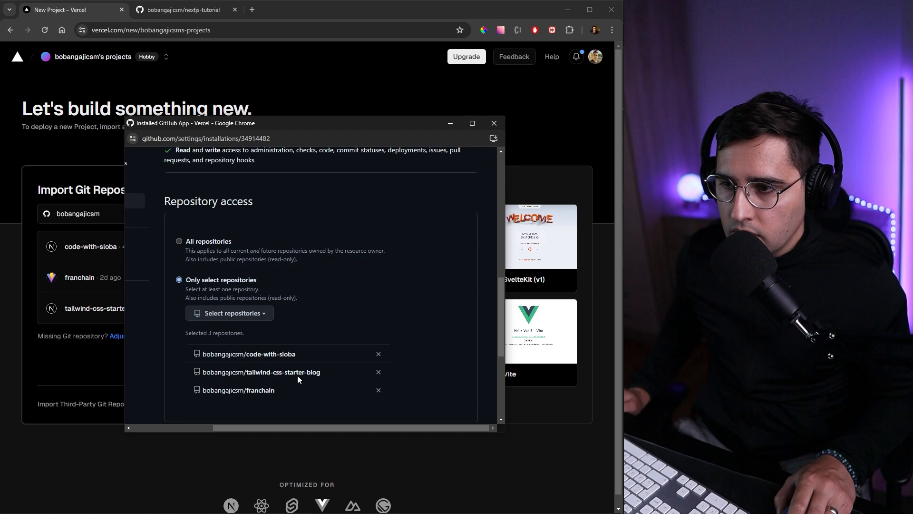
{"action": "scroll", "coordinate": [298, 378], "scroll_direction": "down", "scroll_amount": 1}
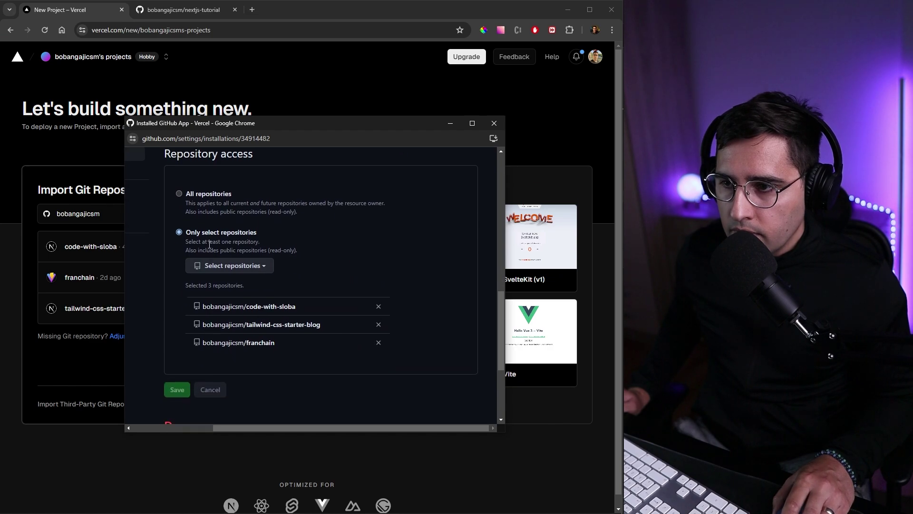
{"action": "left_click", "coordinate": [264, 268]}
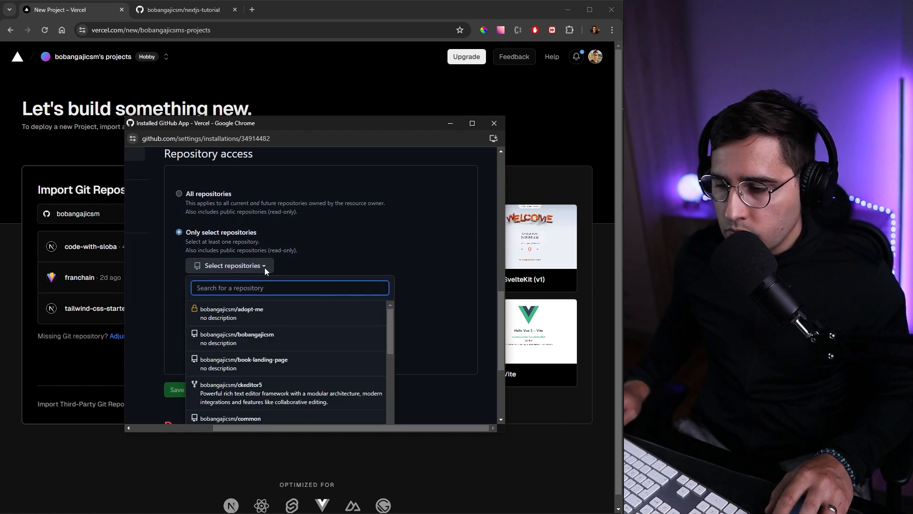
{"action": "type", "text": "next"}
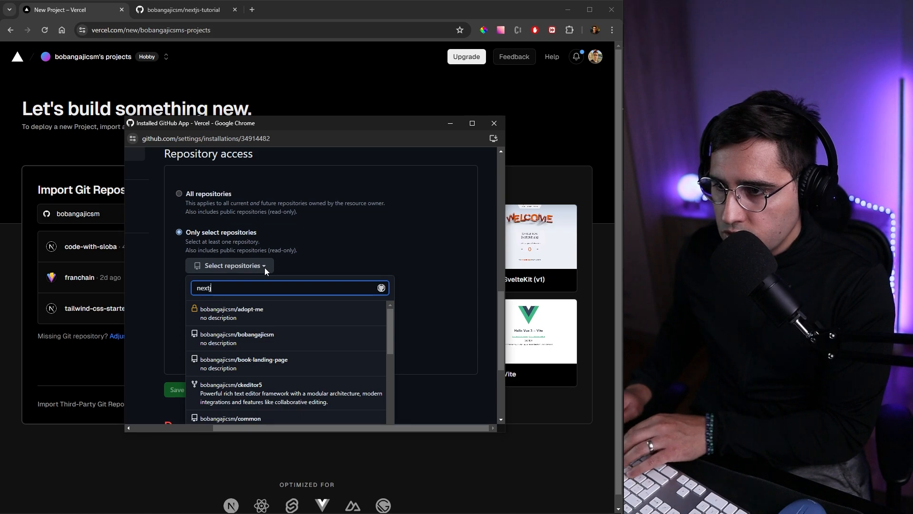
{"action": "type", "text": "j"}
{"action": "left_click", "coordinate": [243, 308]}
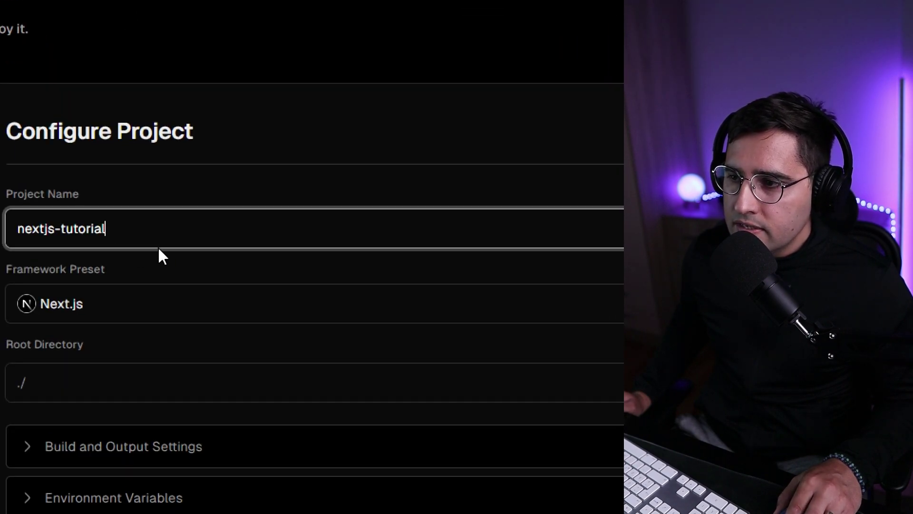
{"action": "scroll", "coordinate": [160, 246], "scroll_direction": "down", "scroll_amount": 2}
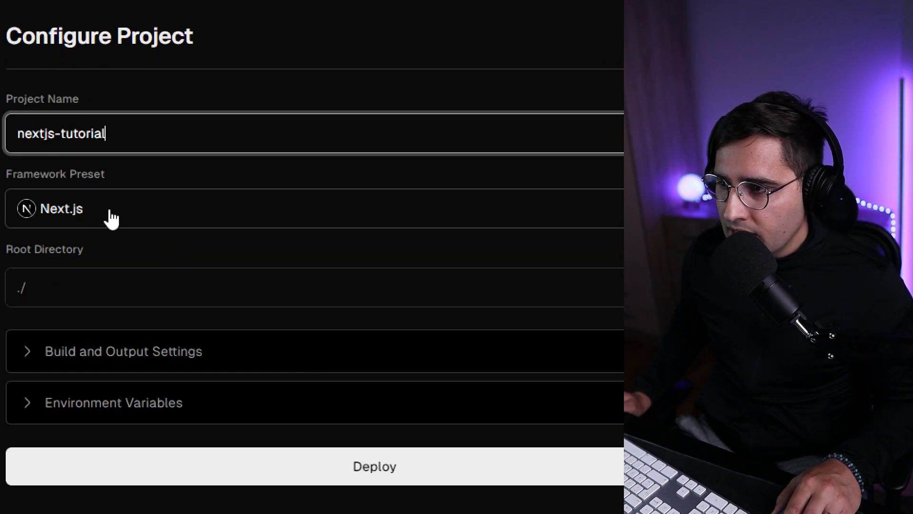
{"action": "scroll", "coordinate": [115, 221], "scroll_direction": "down", "scroll_amount": 2}
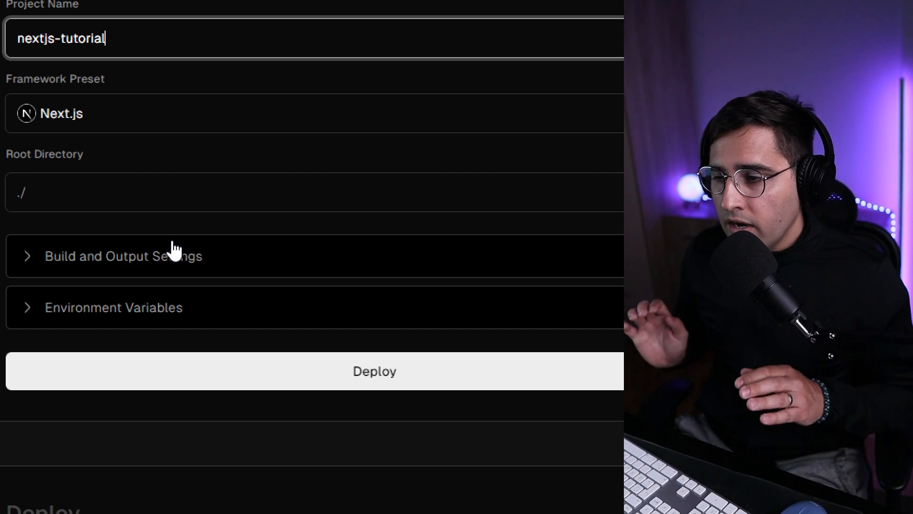
{"action": "scroll", "coordinate": [178, 254], "scroll_direction": "down", "scroll_amount": 2}
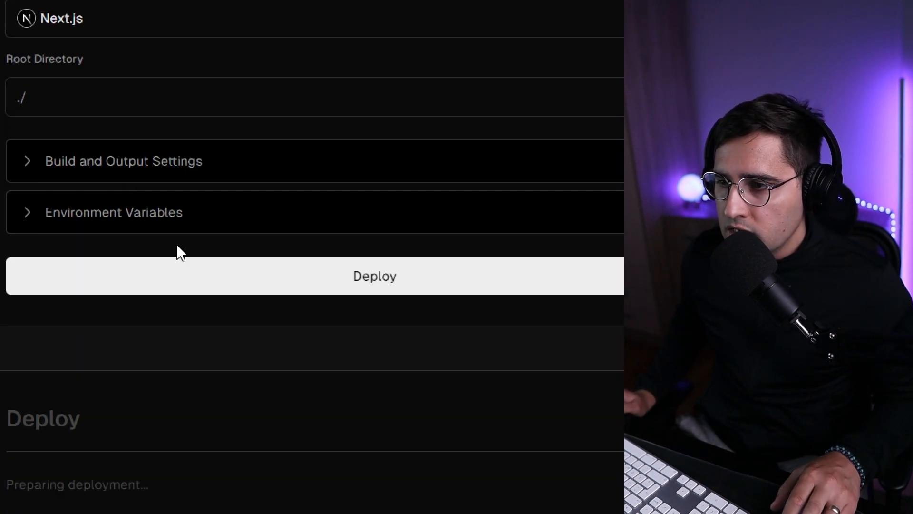
Expand the Environment Variables section on the nextjs-tutorial configure page.
{"action": "left_click", "coordinate": [147, 214]}
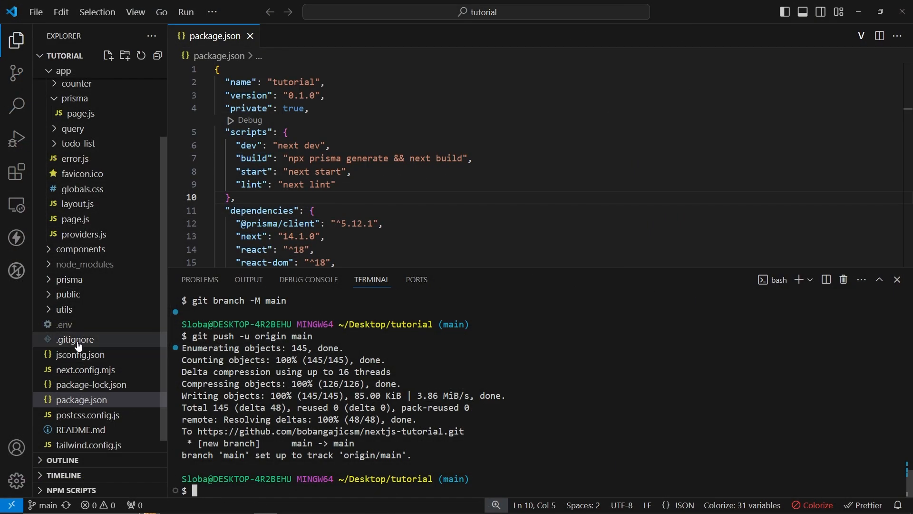
Select the DATABASE_URL connection string line in the project's .env file for copying.
{"action": "left_click", "coordinate": [76, 325]}
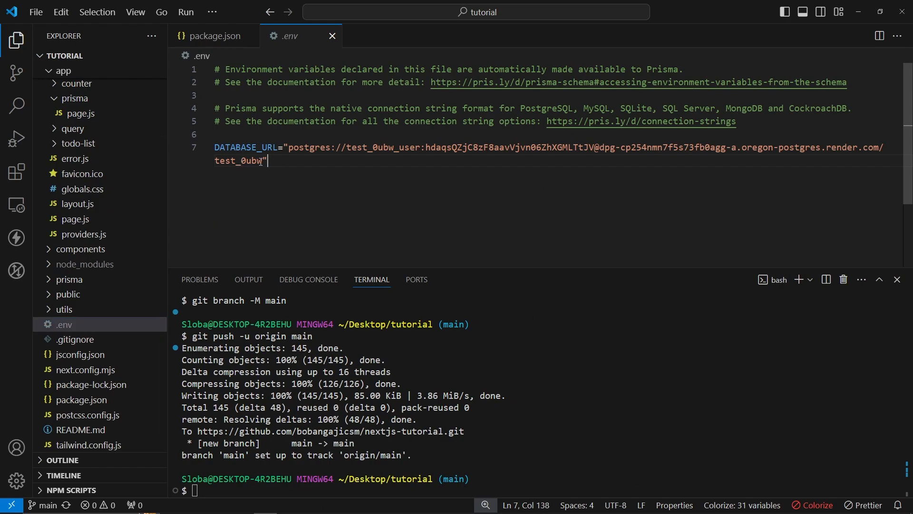
{"action": "left_click_drag", "start_coordinate": [262, 161], "coordinate": [220, 148]}
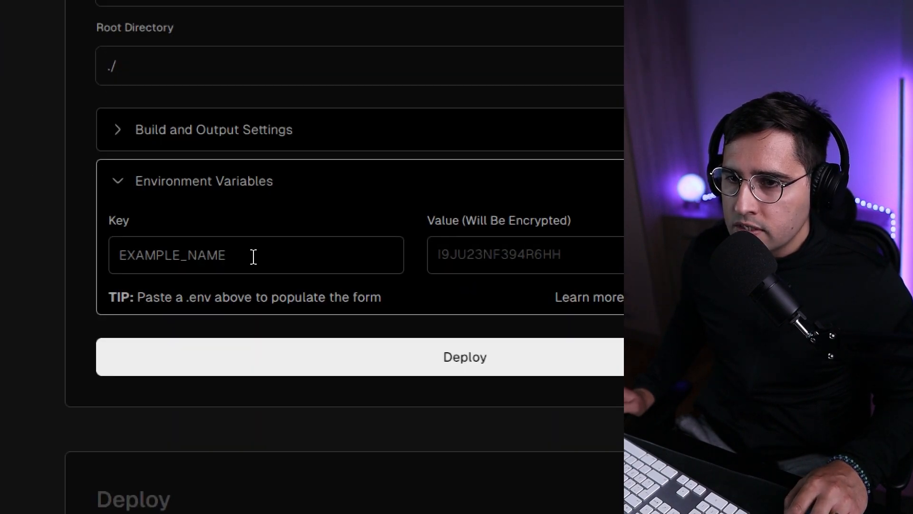
Paste DATABASE_URL as an environment variable and deploy the nextjs-tutorial project.
{"action": "key", "text": "ctrl+v"}
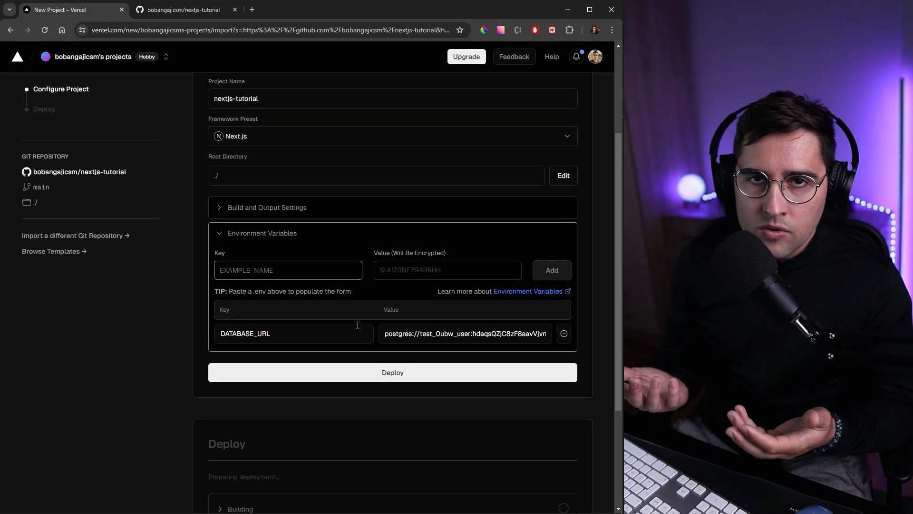
{"action": "scroll", "coordinate": [357, 324], "scroll_direction": "down", "scroll_amount": 2}
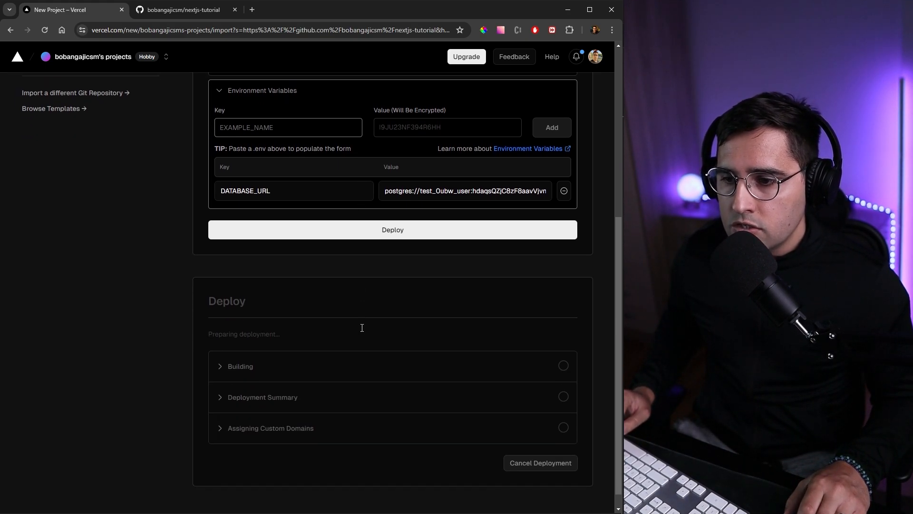
{"action": "scroll", "coordinate": [362, 330], "scroll_direction": "up", "scroll_amount": 2}
{"action": "scroll", "coordinate": [385, 308], "scroll_direction": "up", "scroll_amount": 1}
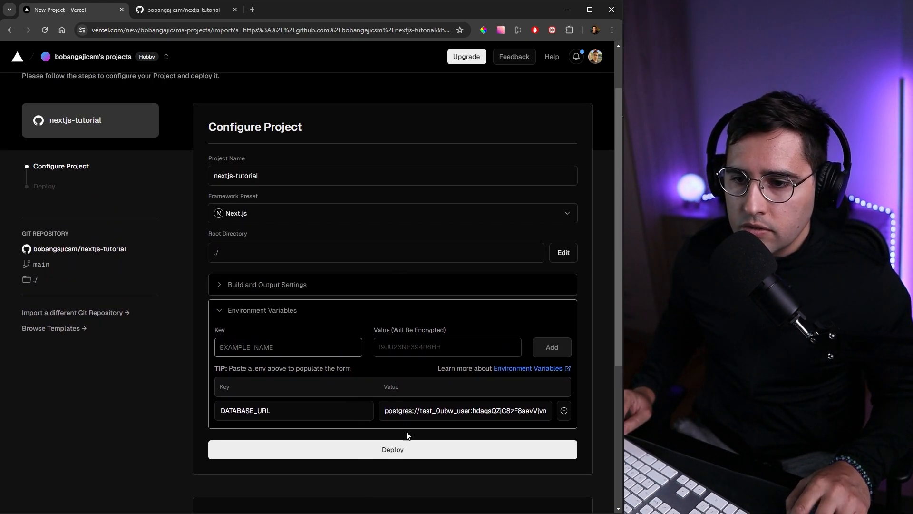
{"action": "left_click", "coordinate": [413, 449]}
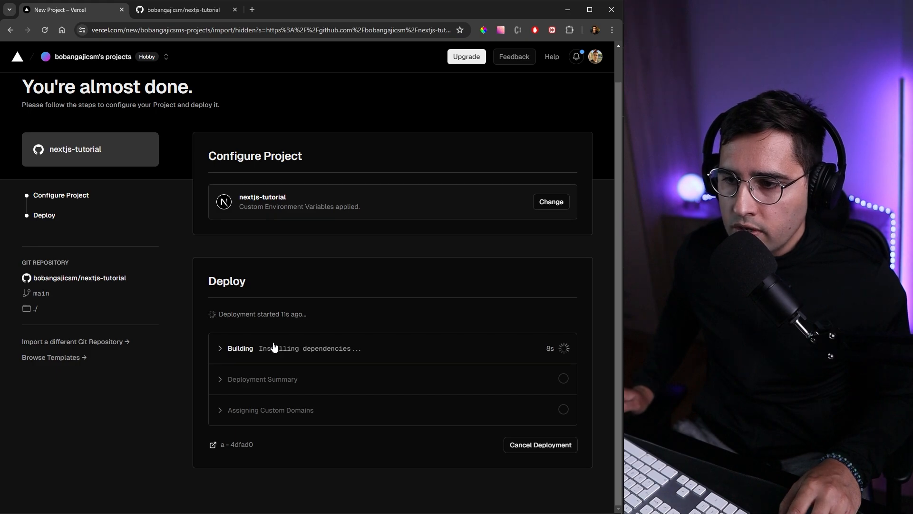
Watch the build log until the deployment finishes with the success message.
{"action": "left_click", "coordinate": [232, 355]}
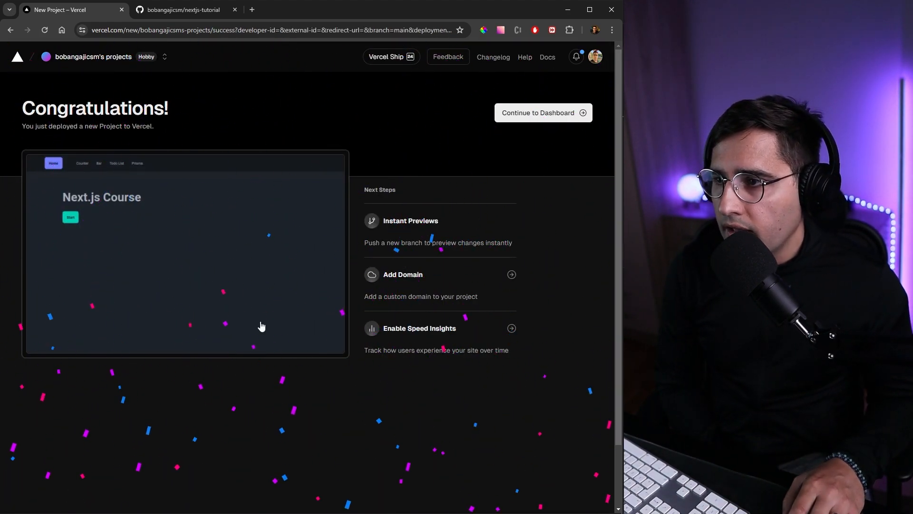
{"action": "left_click_drag", "start_coordinate": [174, 127], "coordinate": [67, 123]}
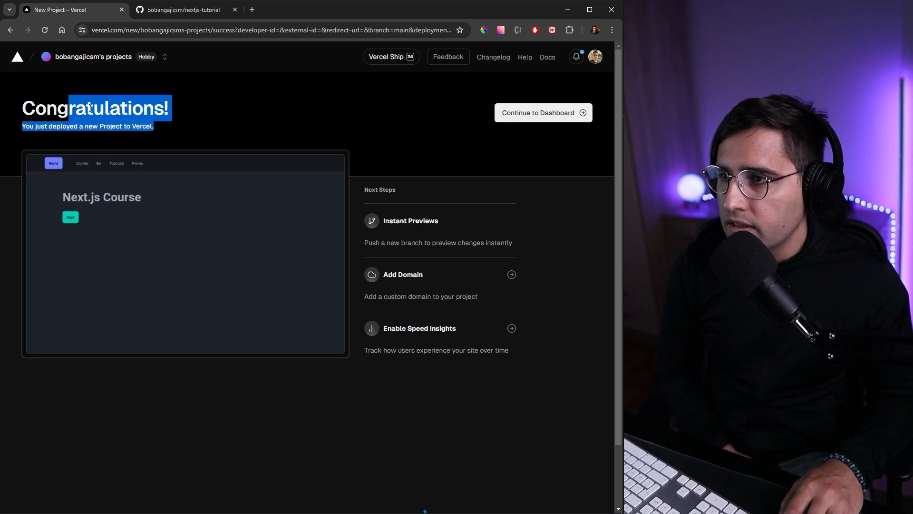
{"action": "left_click", "coordinate": [118, 123]}
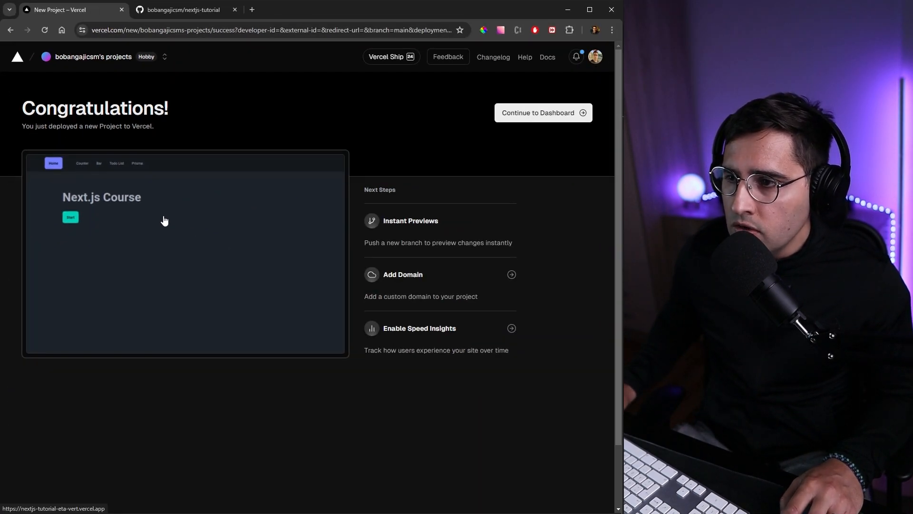
Visit the deployed site at its vercel.app address and navigate to the Counter page.
{"action": "left_click", "coordinate": [164, 220]}
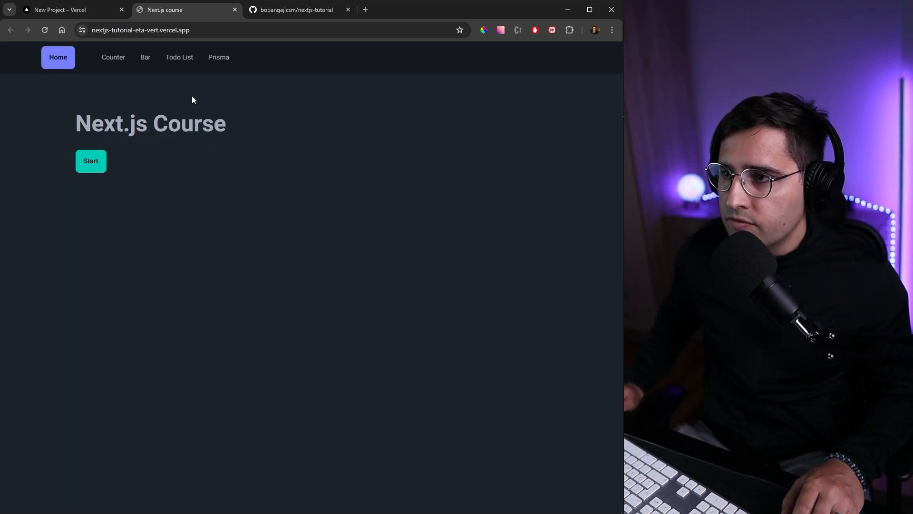
{"action": "left_click_drag", "start_coordinate": [194, 30], "coordinate": [145, 30]}
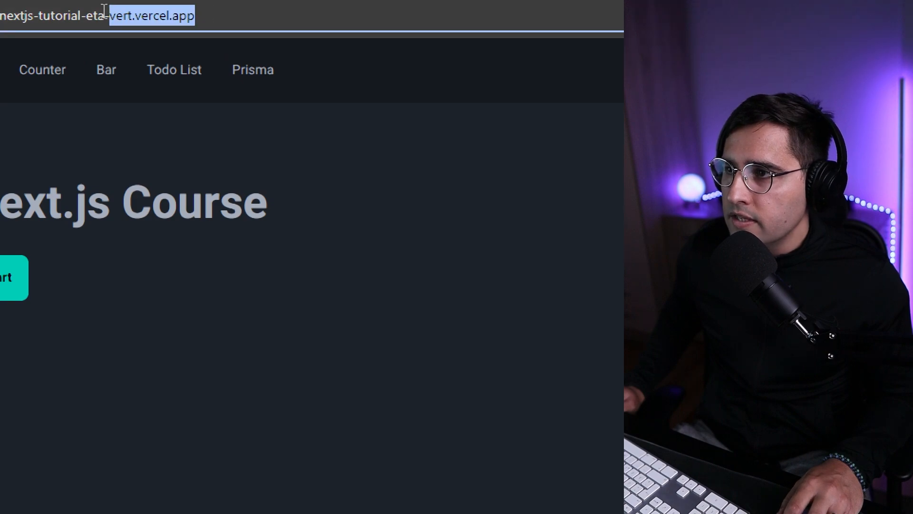
{"action": "left_click", "coordinate": [141, 19]}
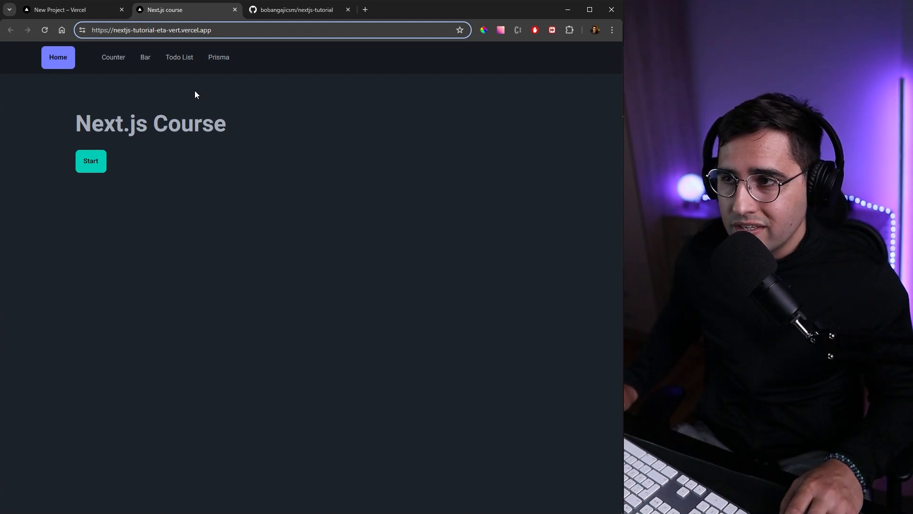
{"action": "left_click", "coordinate": [93, 162]}
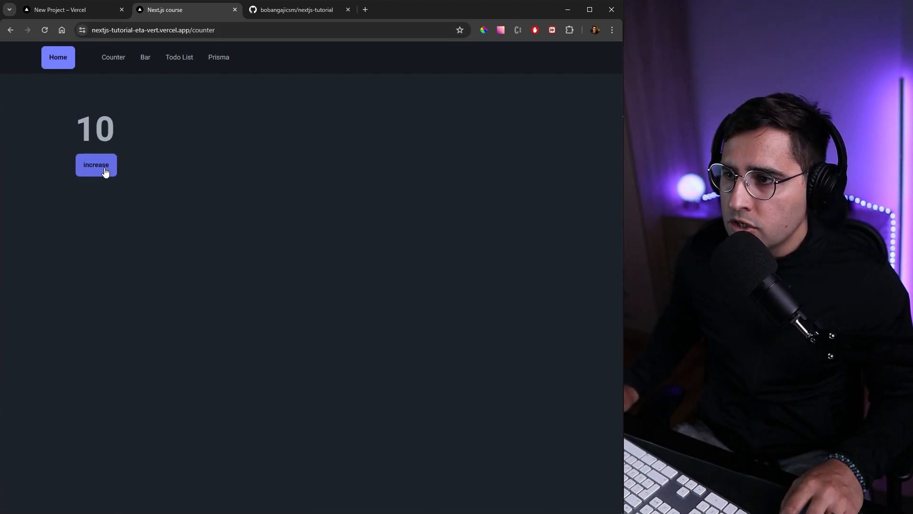
Add Third Task on the Todo List page and check it on the Prisma tasks page.
{"action": "left_click", "coordinate": [184, 64]}
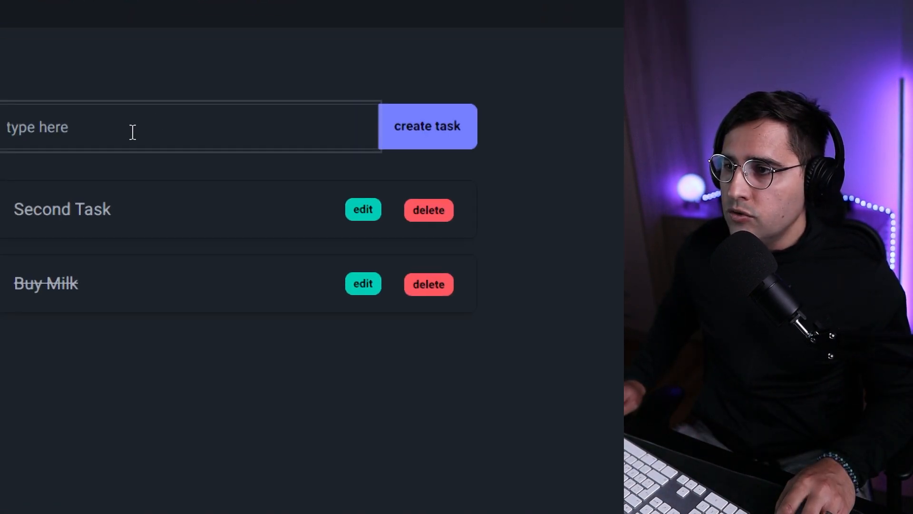
{"action": "left_click", "coordinate": [147, 126]}
{"action": "type", "text": "Third"}
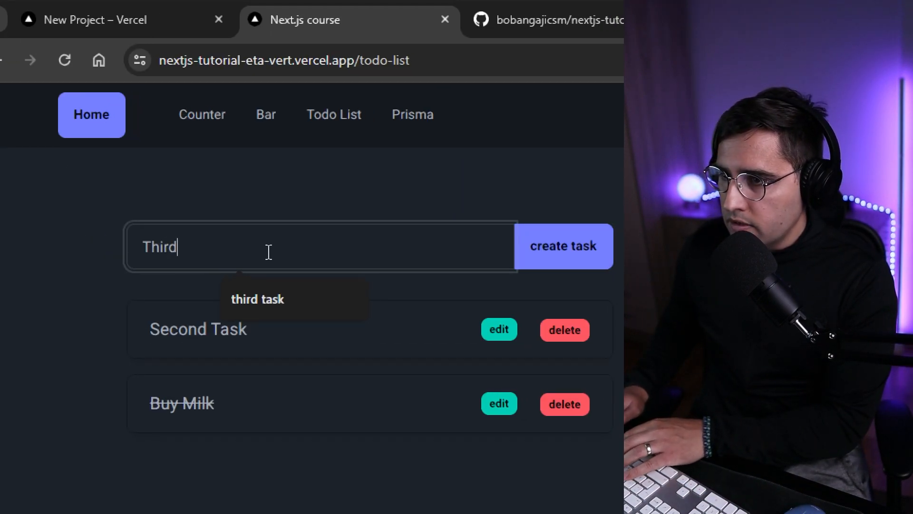
{"action": "type", "text": " task"}
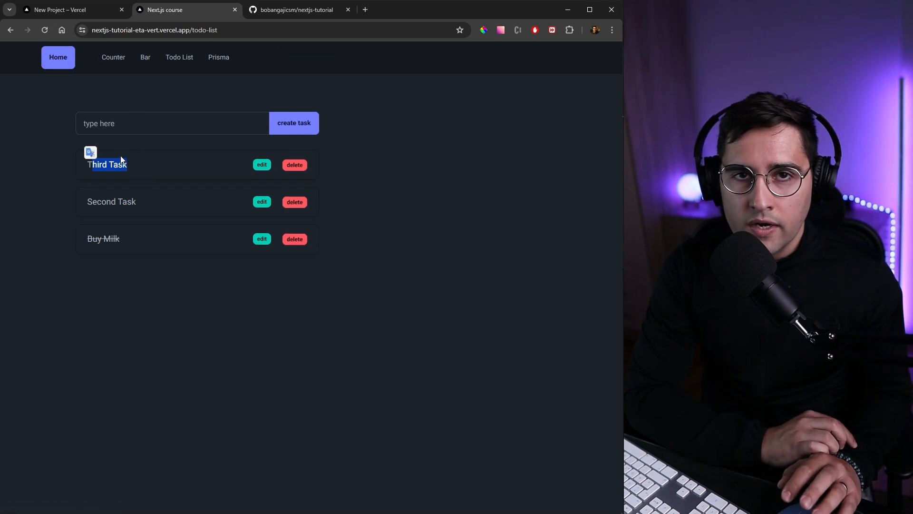
{"action": "left_click", "coordinate": [221, 60]}
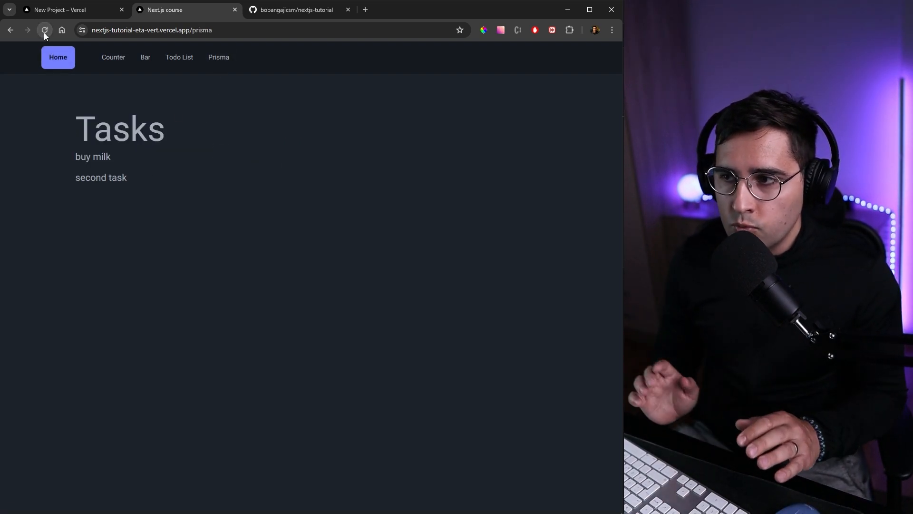
{"action": "left_click", "coordinate": [175, 63]}
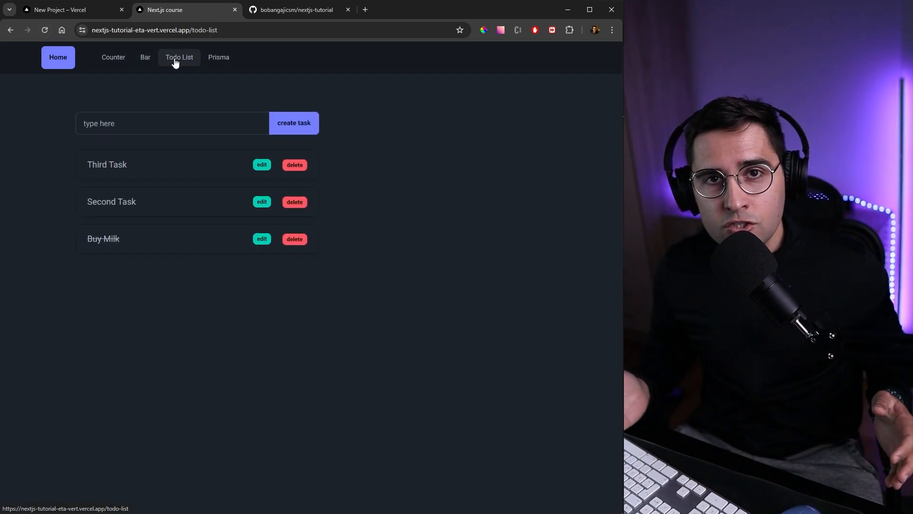